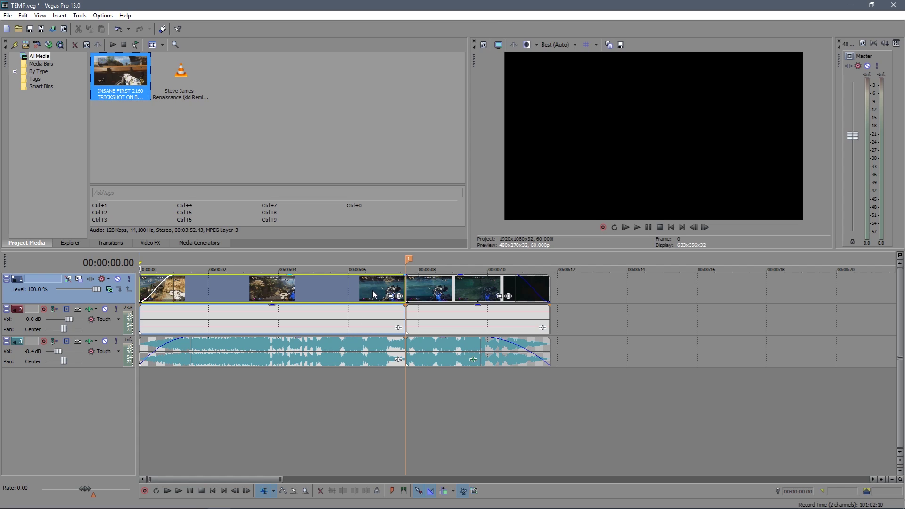
Add a fresh copy of the gameplay clip and delete the old video events, music events and marker
left_click_drag(118, 67, 565, 292)
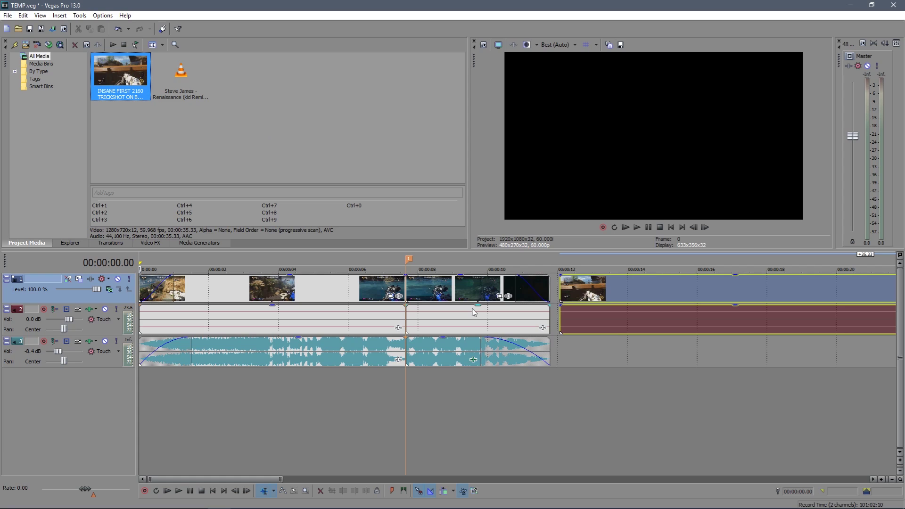
left_click(293, 295)
key("Delete")
left_click(428, 325)
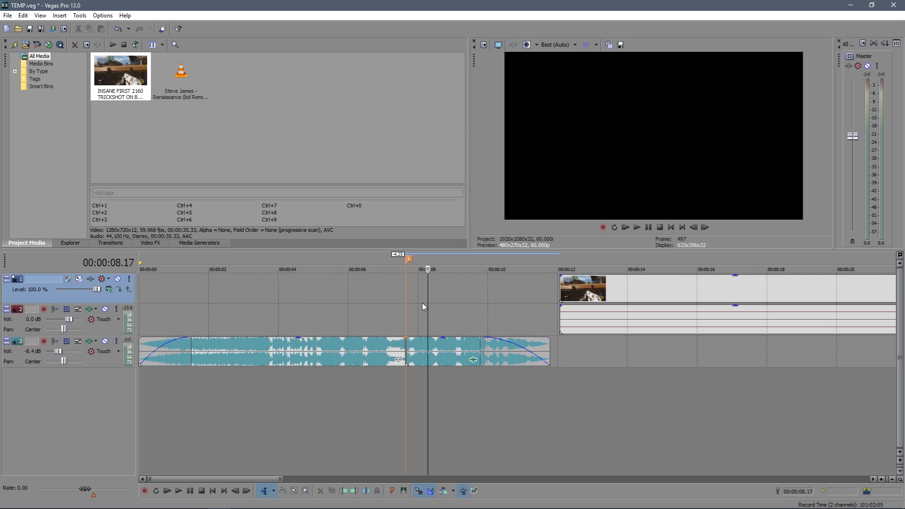
left_click(437, 357)
key("Delete")
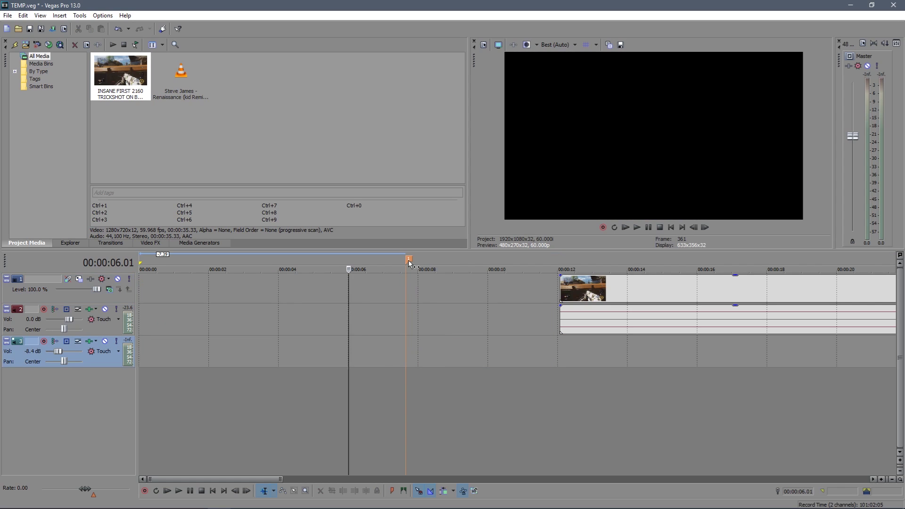
left_click(408, 259)
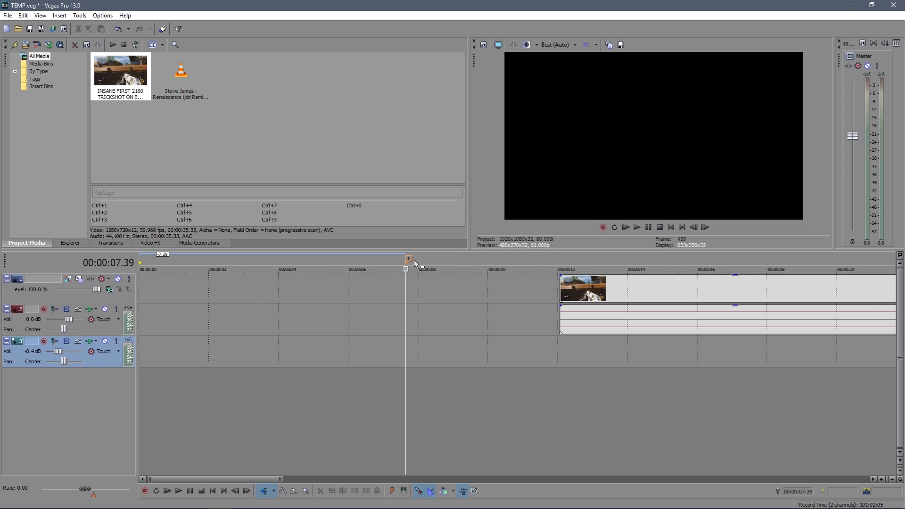
right_click(409, 260)
left_click(426, 291)
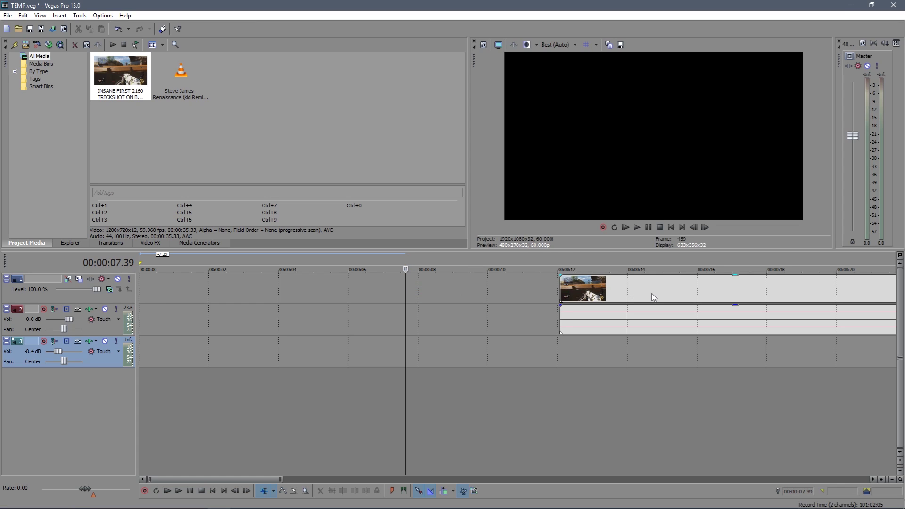
Move the new clip to start at 00:00:00 and set its event resample to Disable resample
left_click_drag(633, 283, 213, 282)
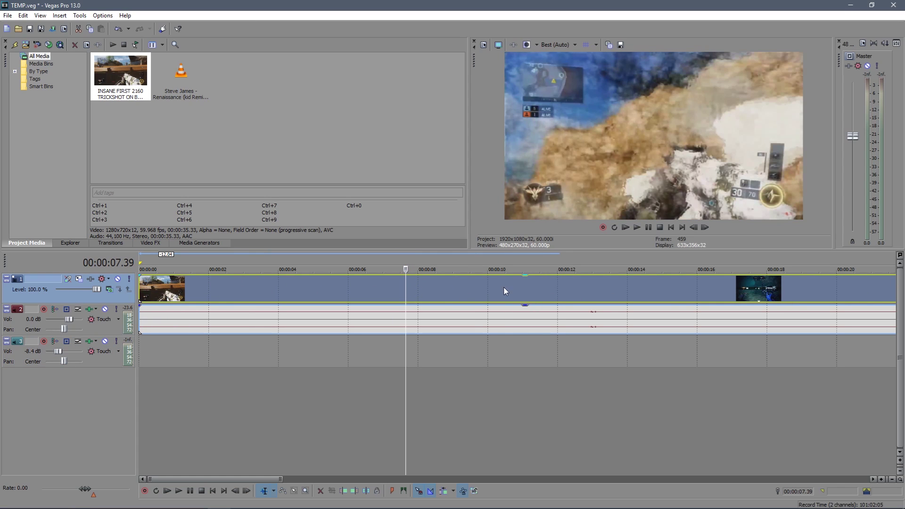
left_click(517, 294)
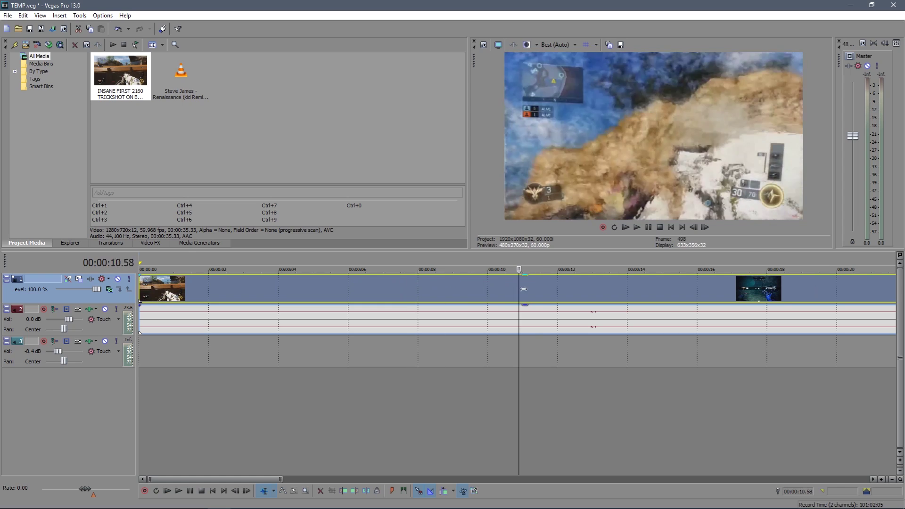
right_click(598, 296)
left_click(613, 502)
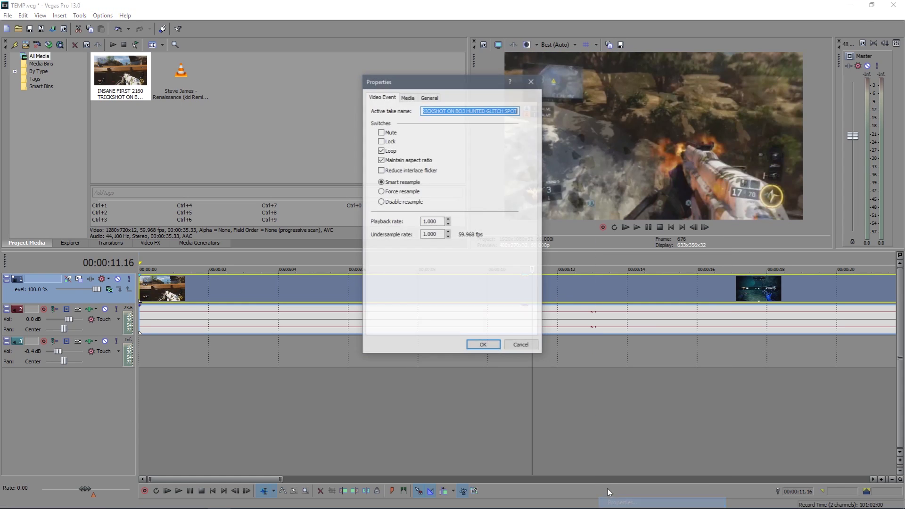
left_click(483, 346)
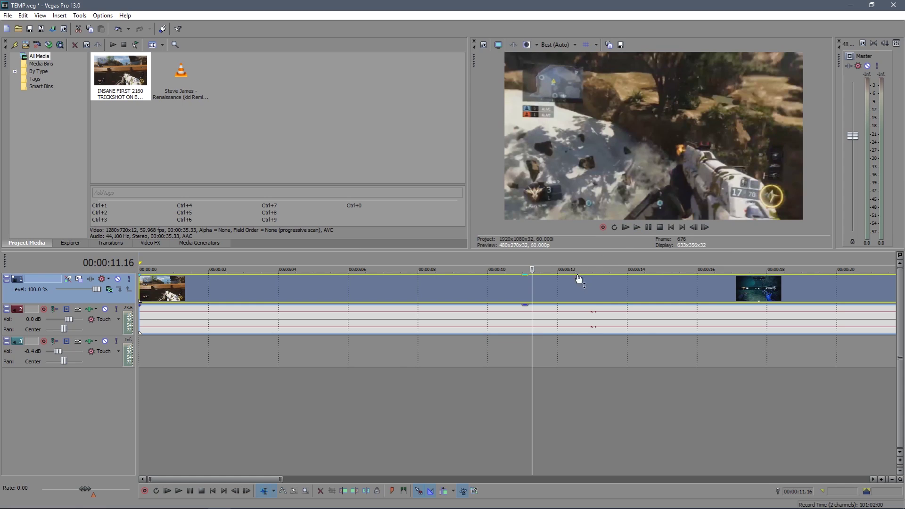
Trim the clip's start to where the killcam begins and move it to 00:00:00
scroll(405, 393, "down", 4)
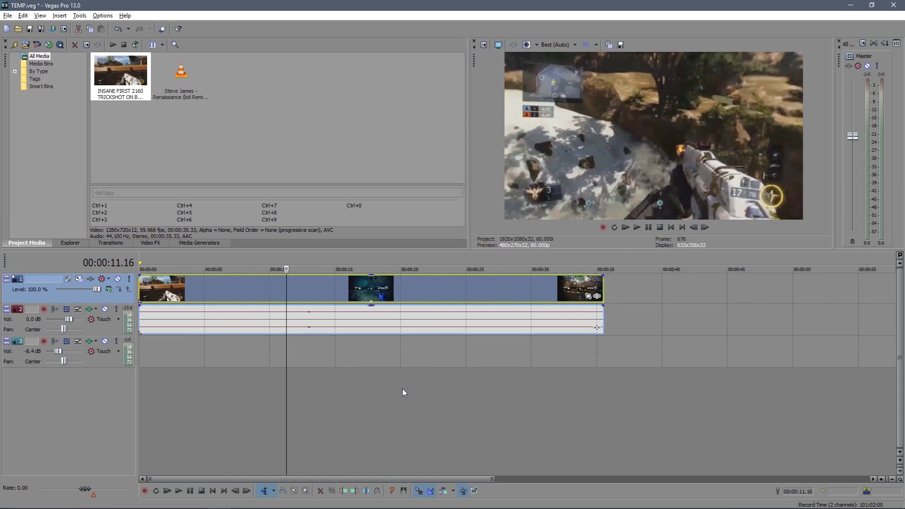
left_click(286, 290)
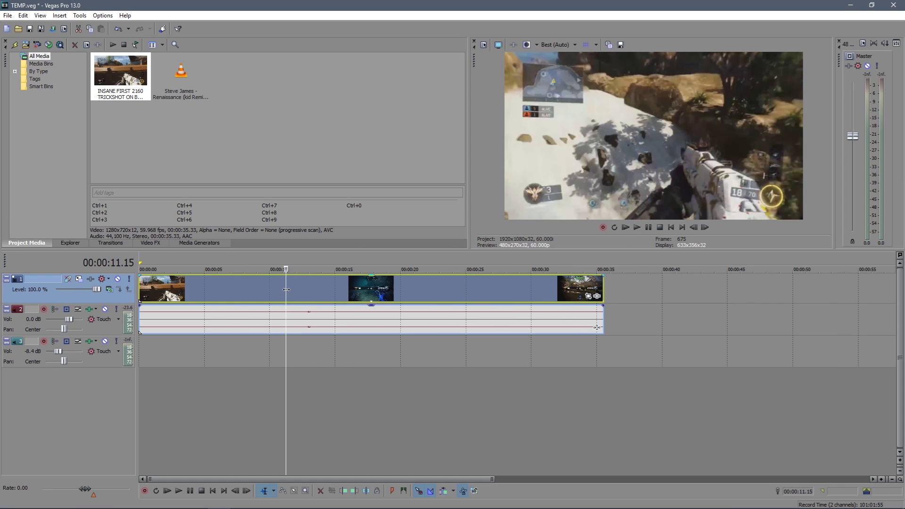
left_click_drag(286, 290, 388, 287)
mouse_move(142, 295)
left_mouse_down()
mouse_move(388, 294)
mouse_move(156, 288)
left_mouse_up()
left_click(220, 282)
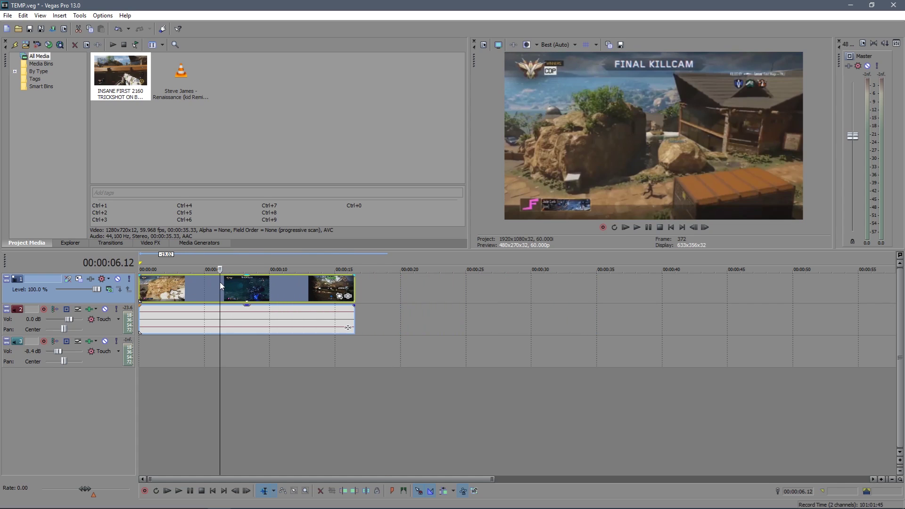
Add an unnamed marker at the water entry and split the video and audio there
left_click(222, 287)
left_click_drag(222, 287, 240, 286)
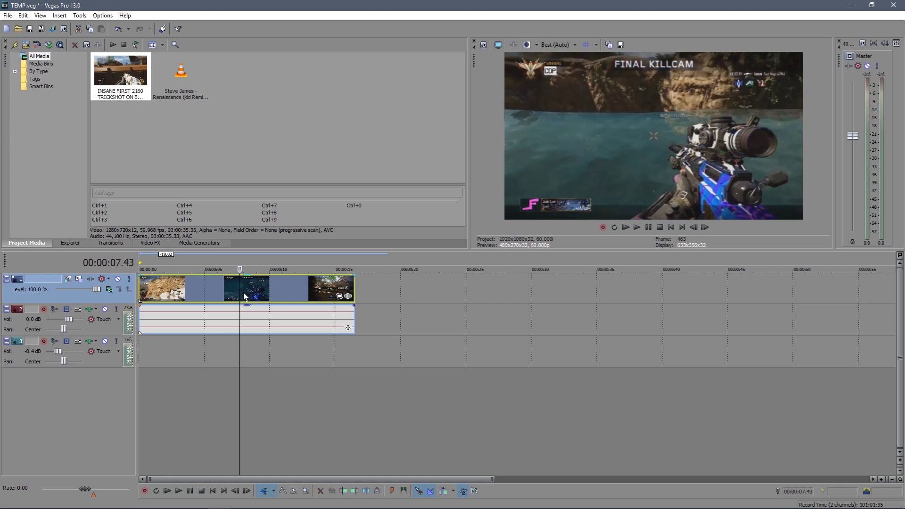
key("m")
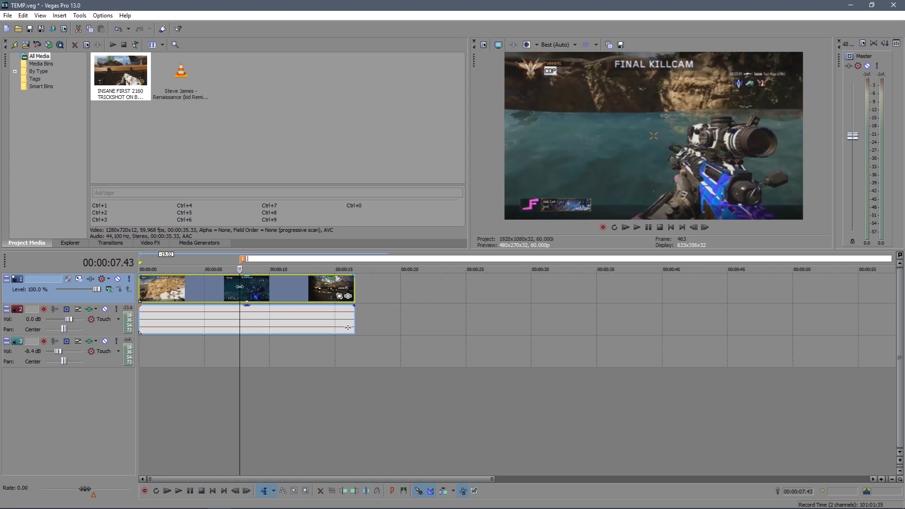
key("Return")
key("s")
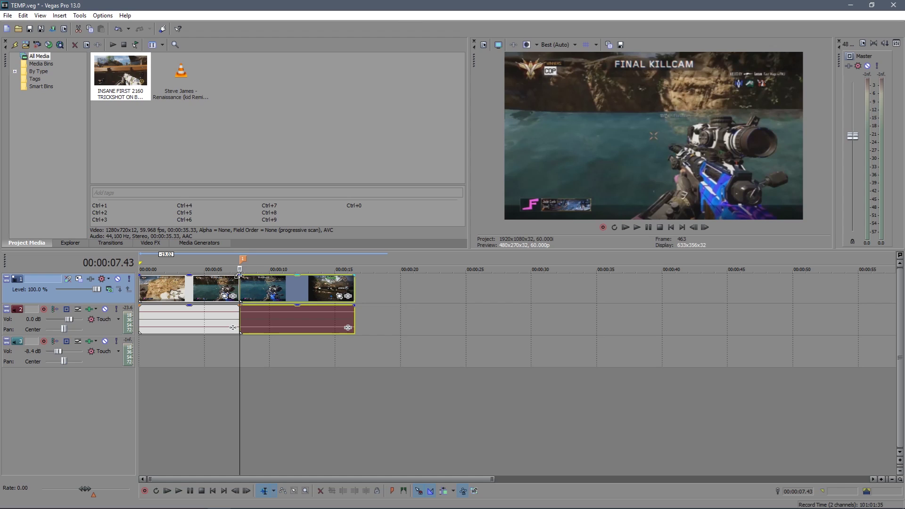
Trim the clip's end to 12.26 seconds, where the VICTORY screen turns black
left_click(260, 291)
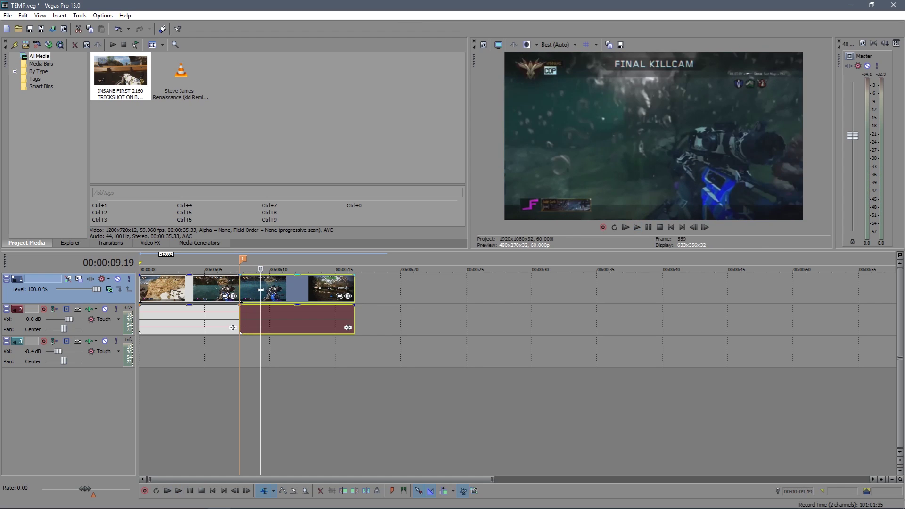
left_click(304, 287)
key("space")
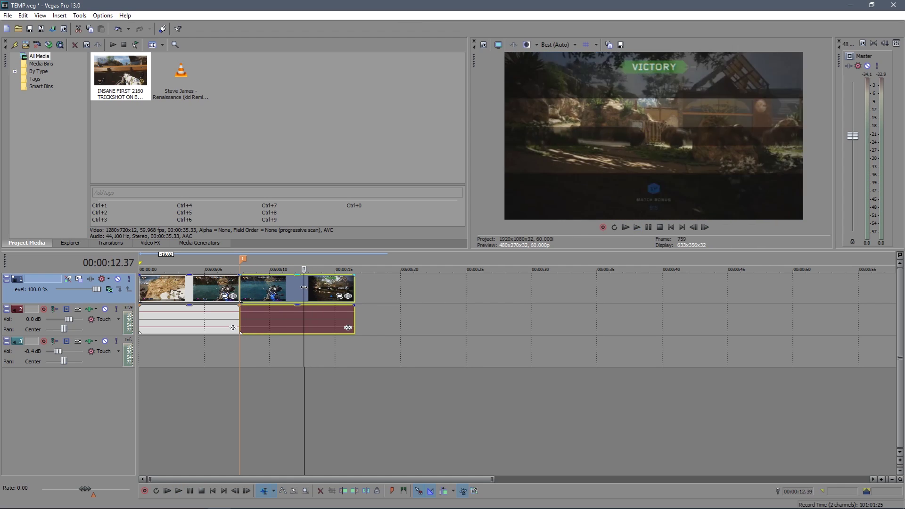
left_click(301, 288)
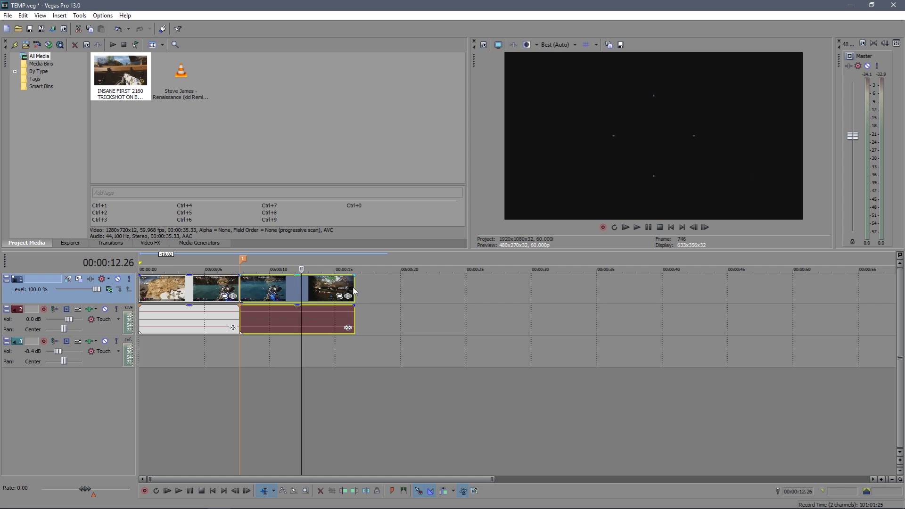
left_click_drag(354, 291, 302, 291)
scroll(327, 404, "up", 4)
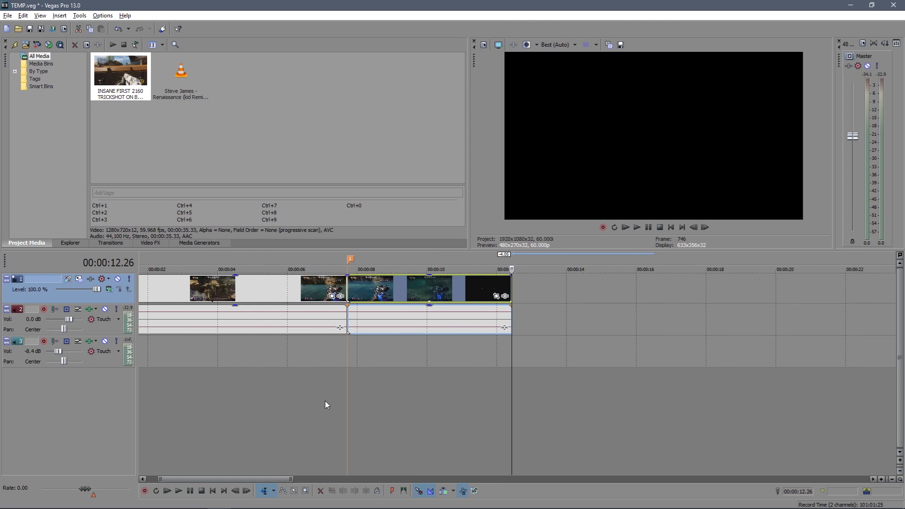
left_click(346, 294)
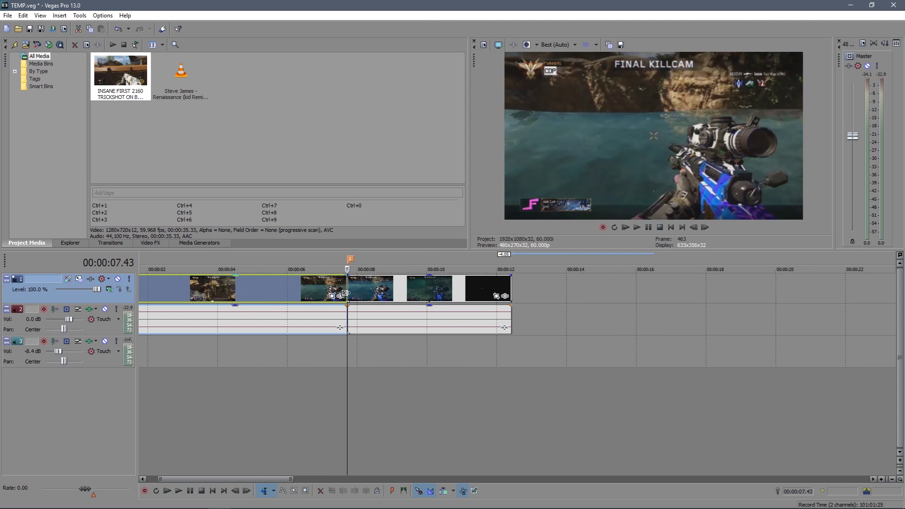
left_click_drag(218, 480, 206, 480)
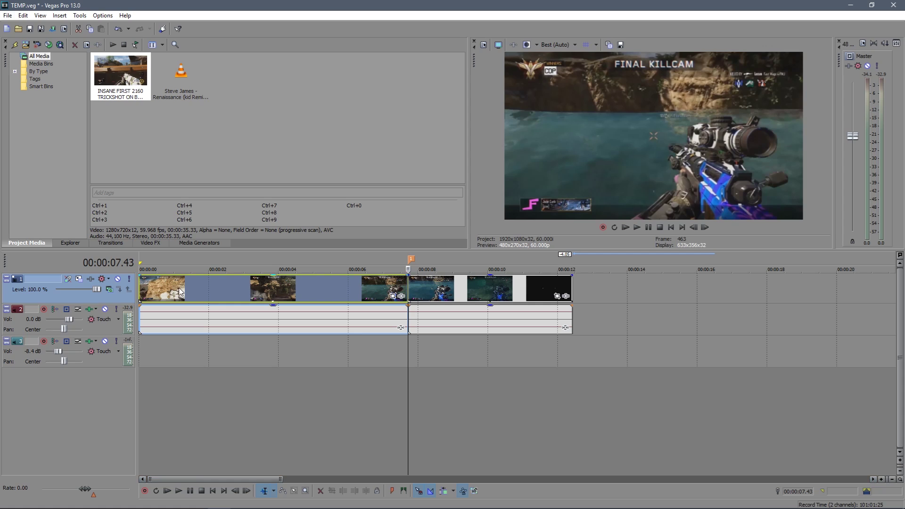
left_click(181, 78)
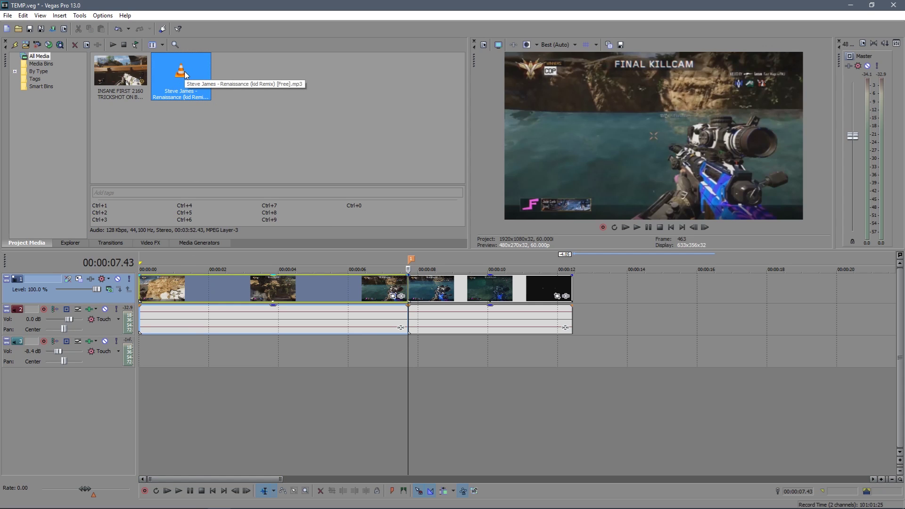
left_click_drag(181, 78, 141, 353)
key("grave")
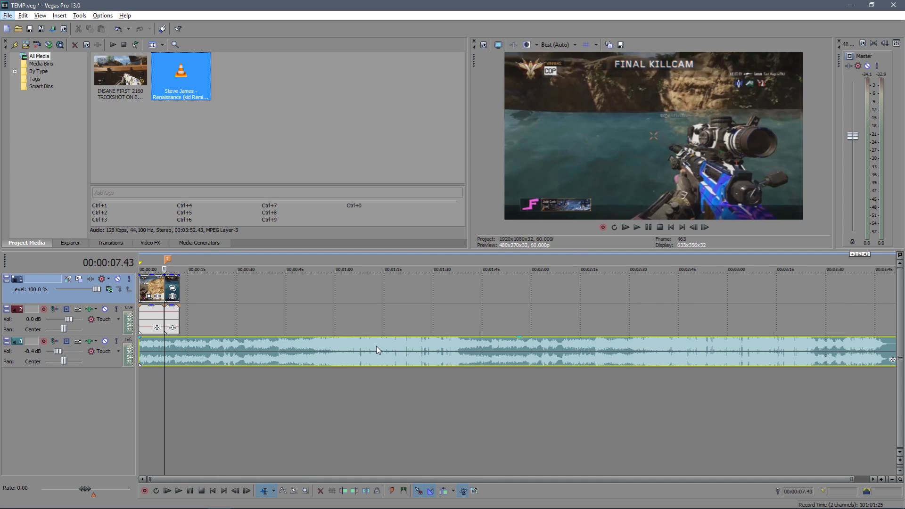
left_click(361, 355)
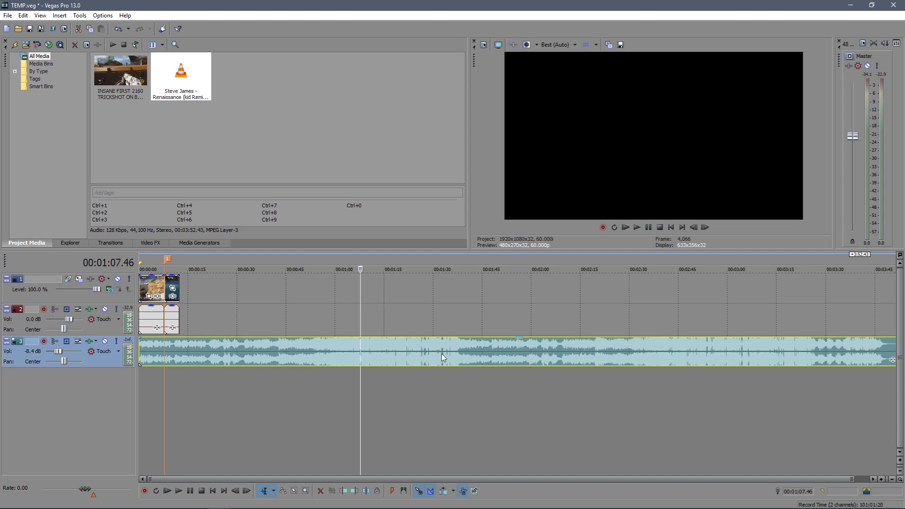
key("alt")
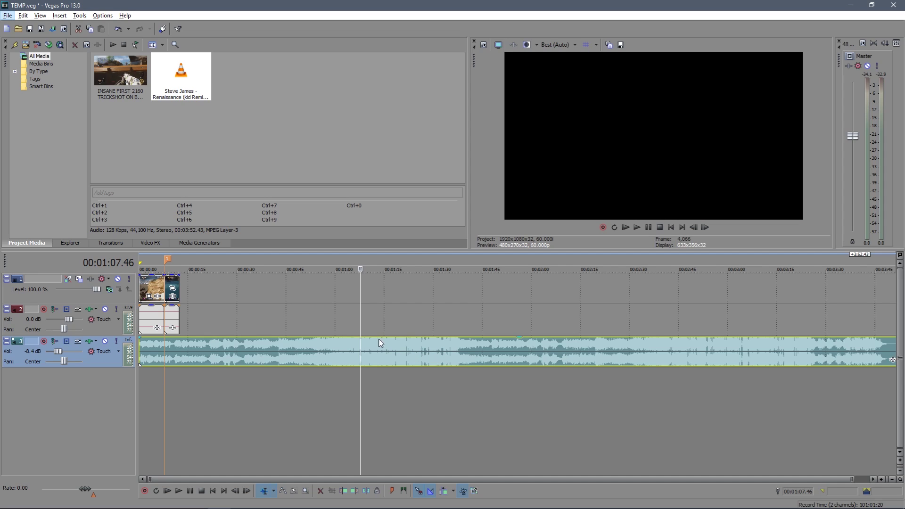
left_click(705, 346)
left_click(698, 345)
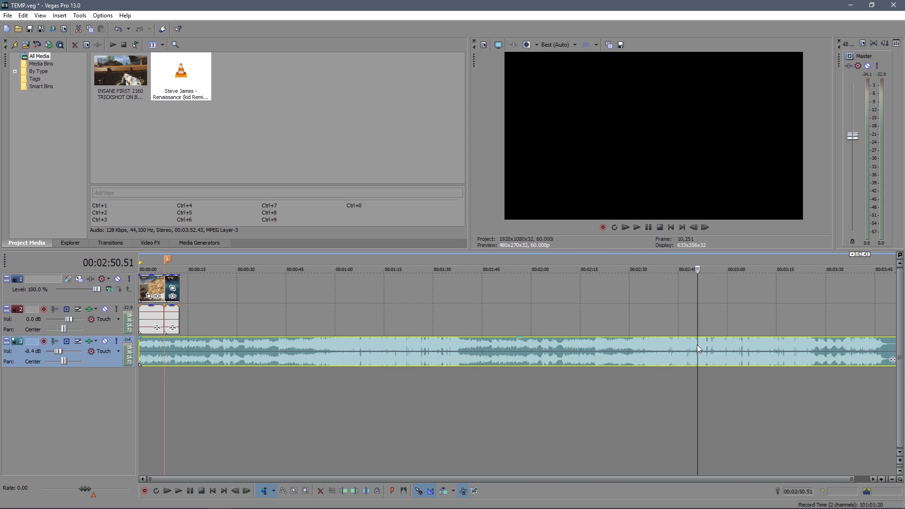
left_click(690, 338)
left_click(639, 227)
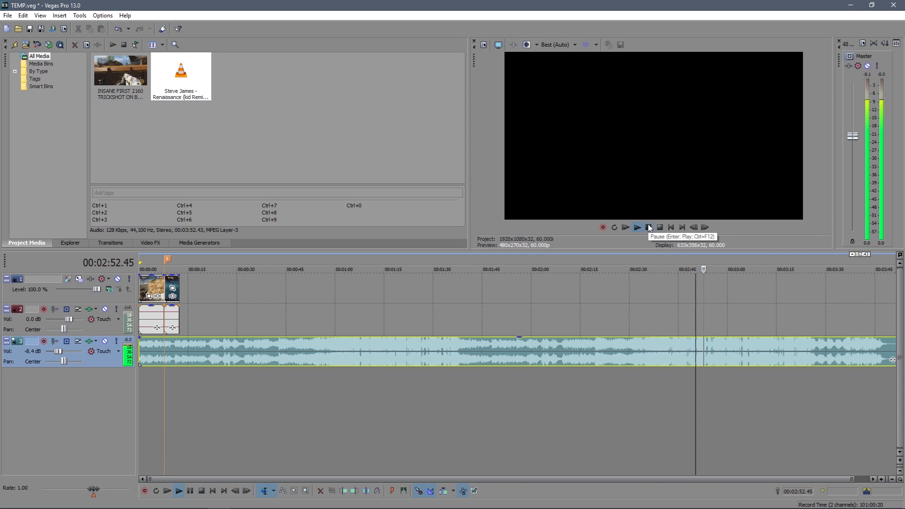
left_click(649, 228)
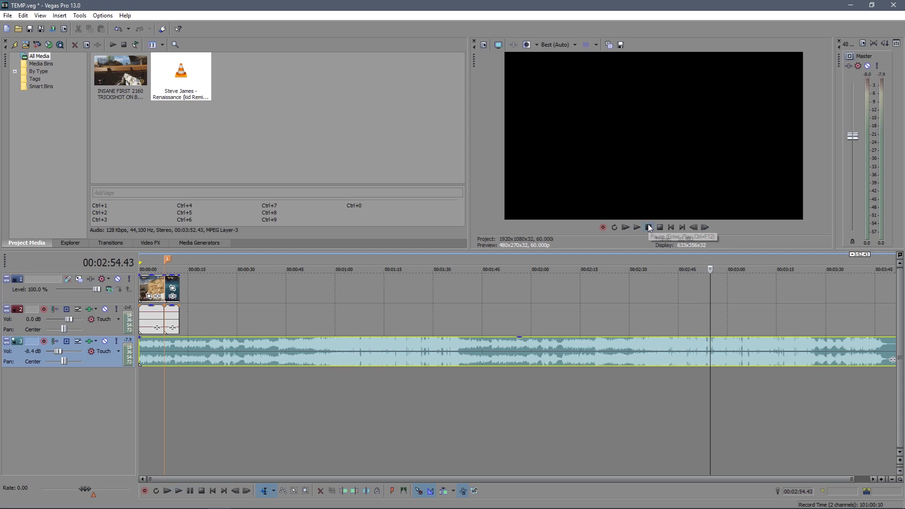
left_click(697, 353)
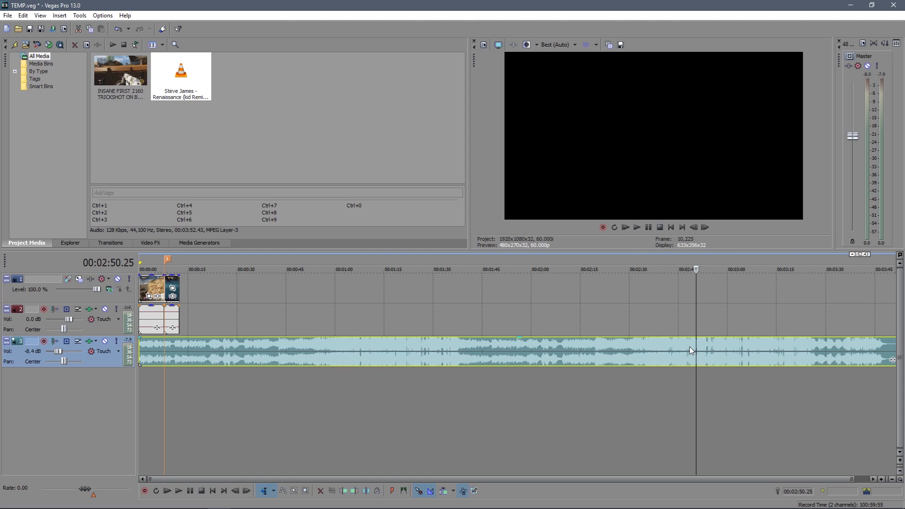
Trim the music to its 2:48–3:00 section and move it under the clip at the project start
right_click(689, 349)
left_click(713, 175)
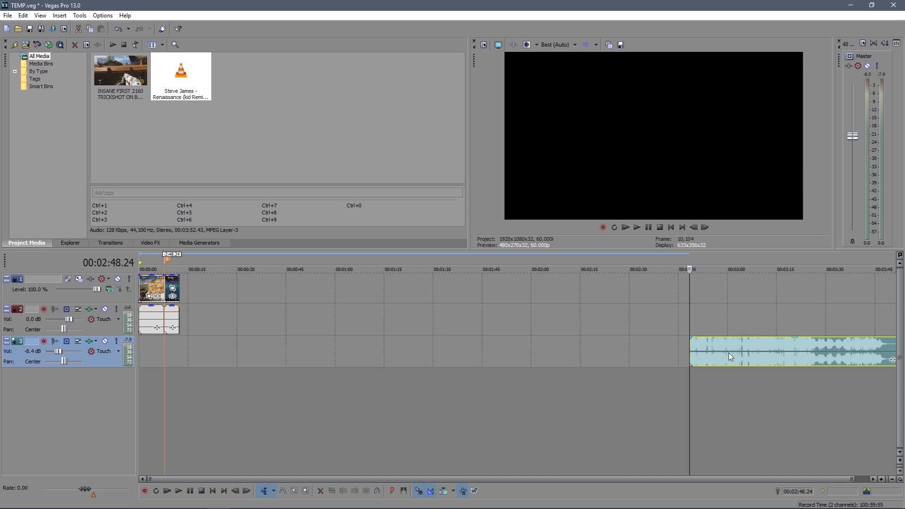
left_click(729, 353)
right_click(747, 350)
left_click(764, 183)
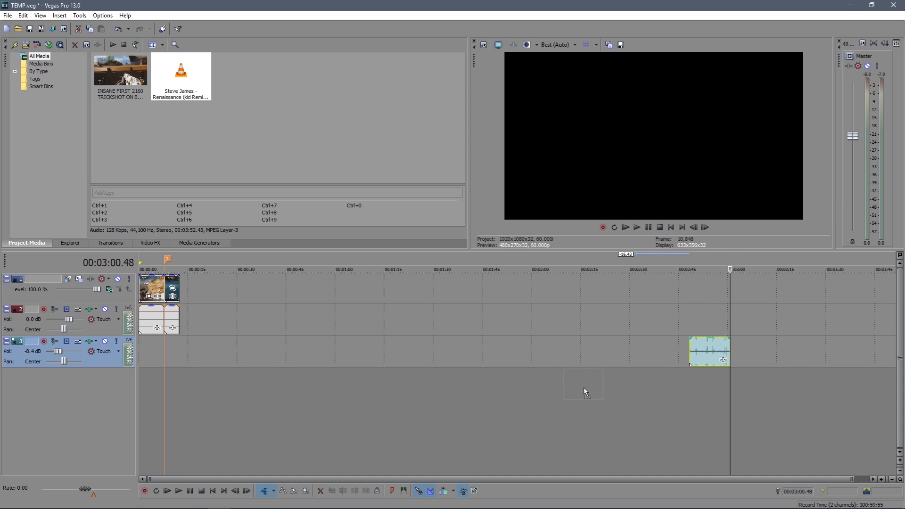
left_click_drag(693, 360, 144, 361)
left_click(157, 349)
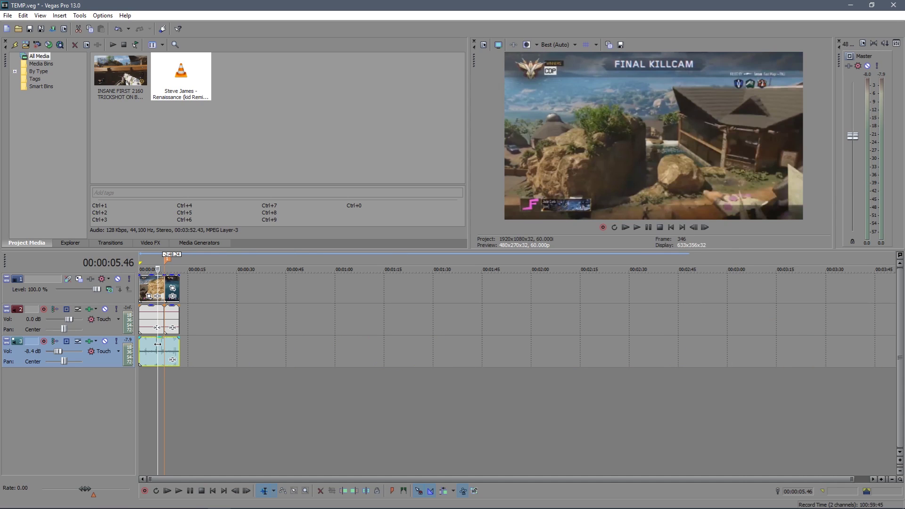
scroll(216, 347, "up", 3)
scroll(216, 348, "up", 3)
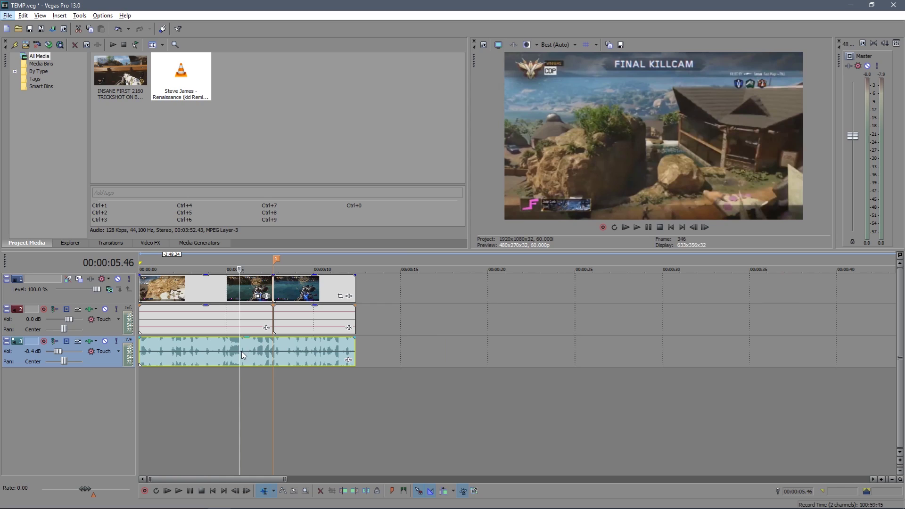
left_click(228, 342)
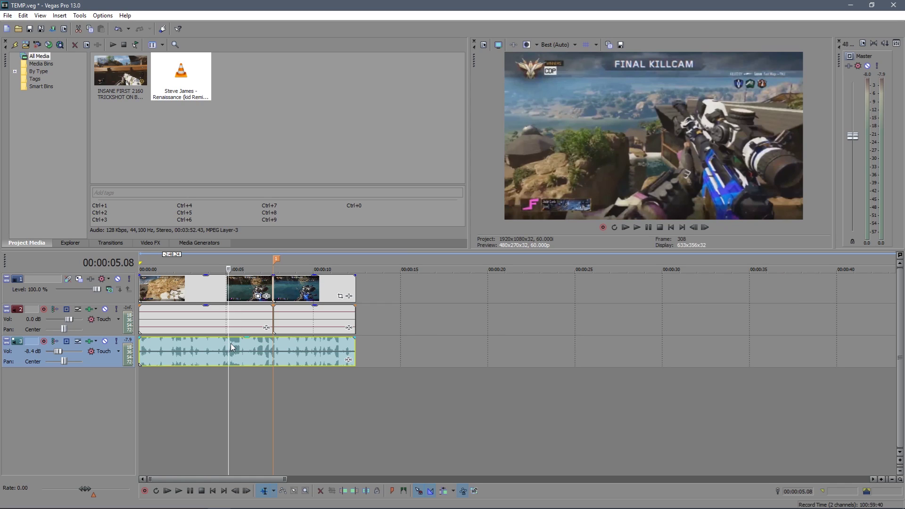
Find the water entry and split the music at 5.45 seconds
left_click(199, 345)
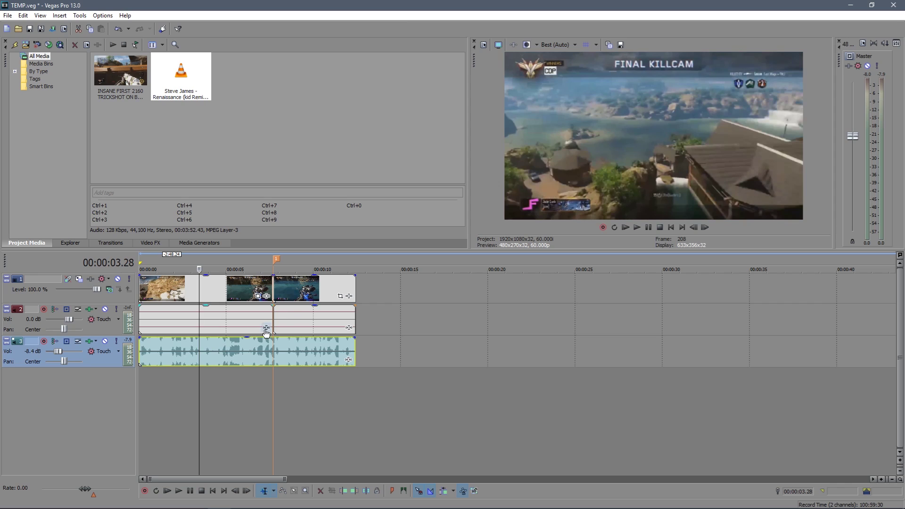
key("space")
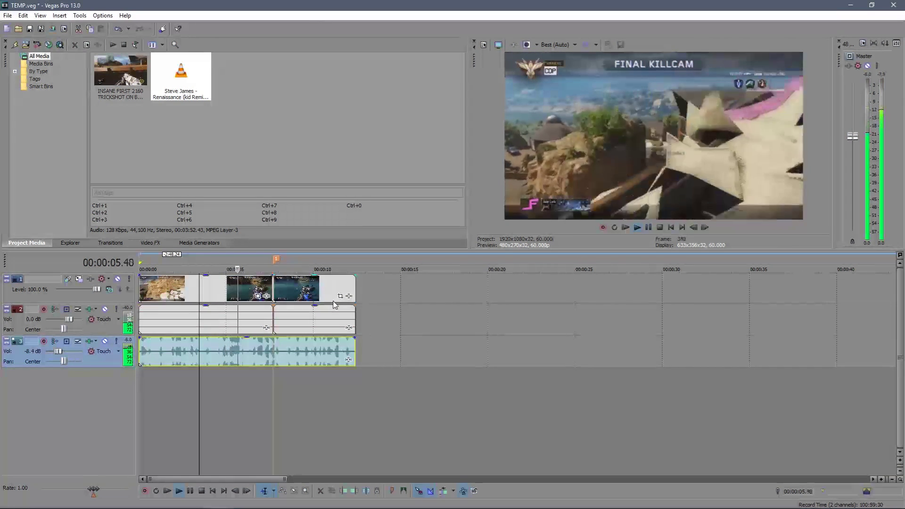
key("Return")
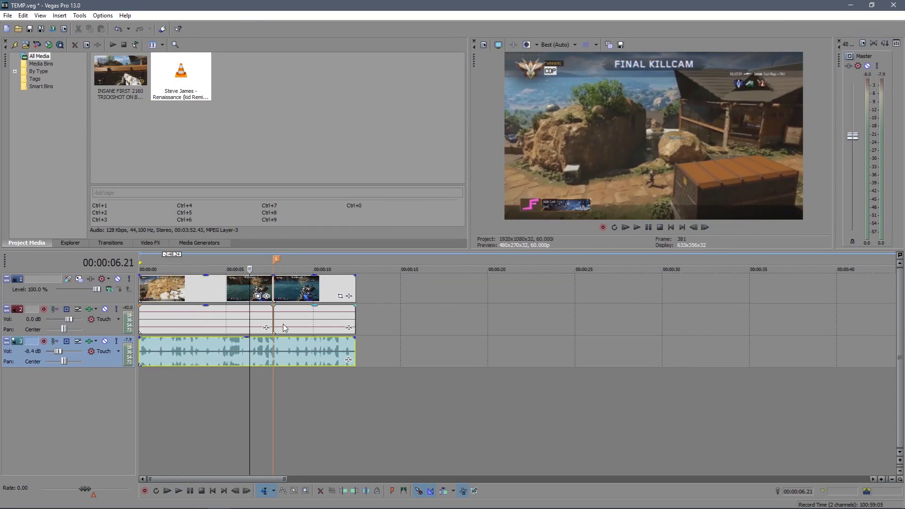
left_click(239, 345)
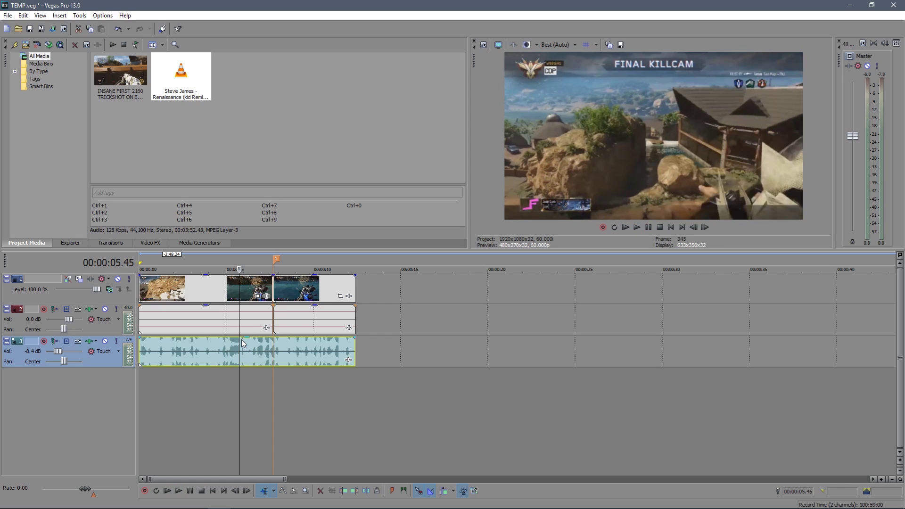
key("s")
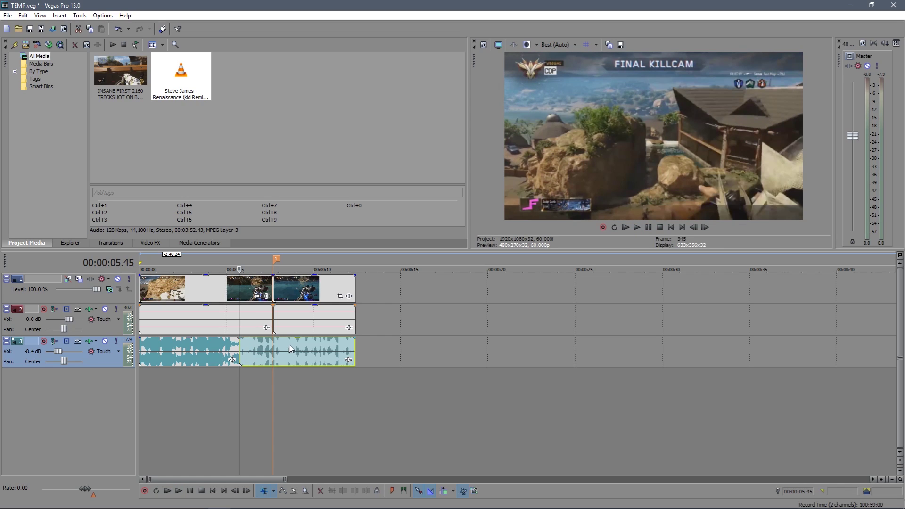
Align the music break with the video cut, extending the first piece to the start and ending the second with the video
left_click_drag(290, 349, 324, 347)
left_click_drag(220, 349, 257, 351)
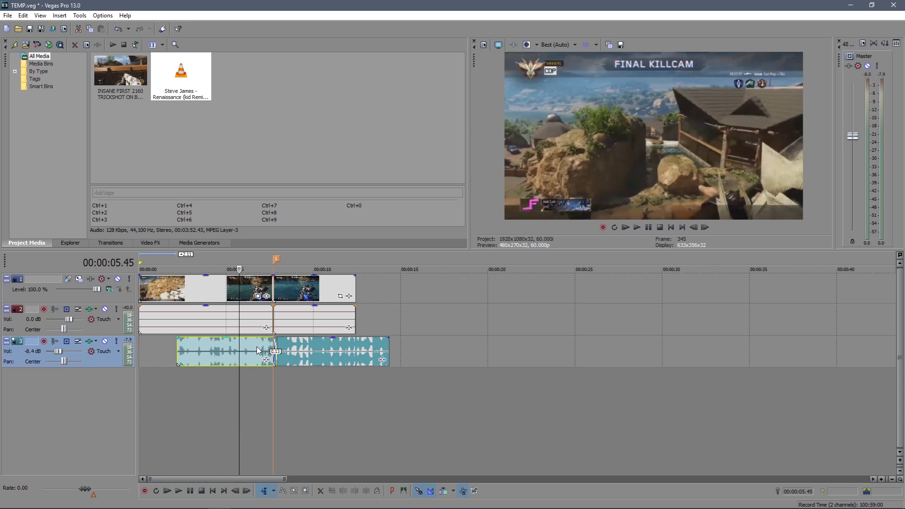
left_click_drag(178, 351, 131, 353)
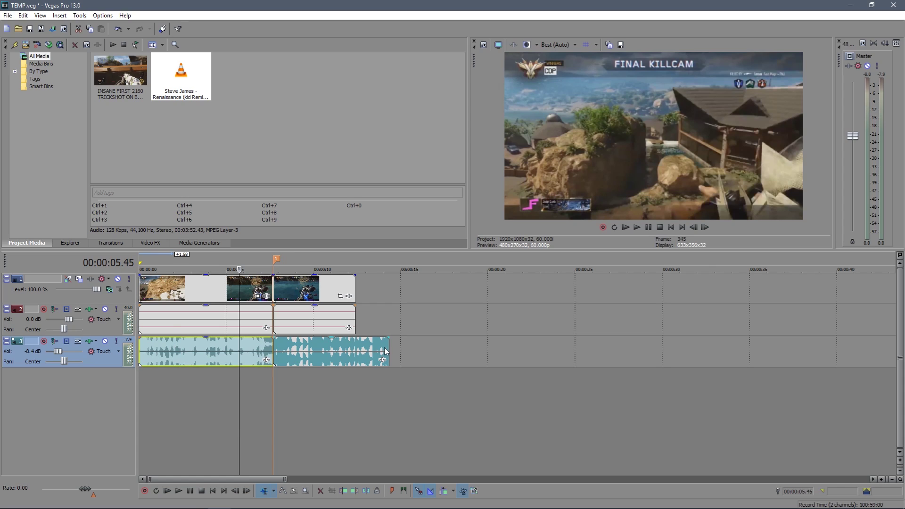
left_click_drag(385, 351, 356, 351)
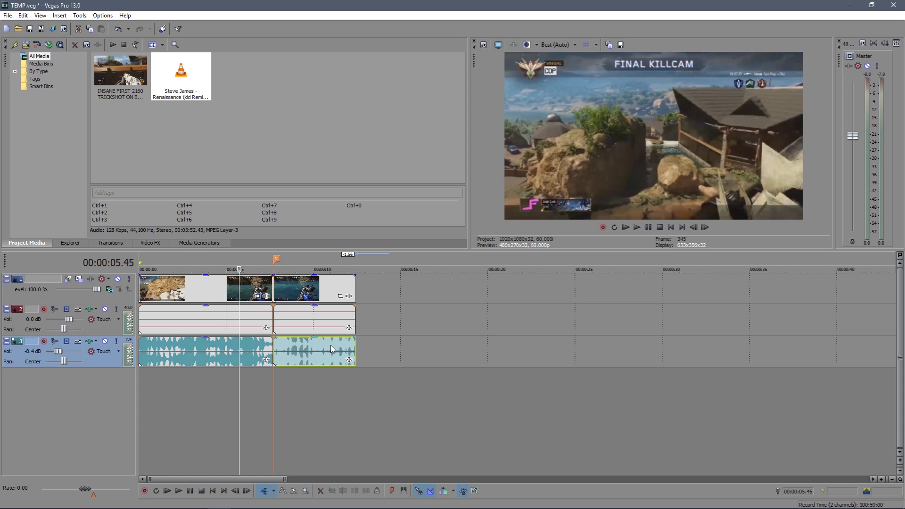
Fade the music in over 1.39 s and out over 1.21 s, the video in 0.52 s and out 0.53 s
left_click(139, 338)
left_click_drag(139, 338, 169, 339)
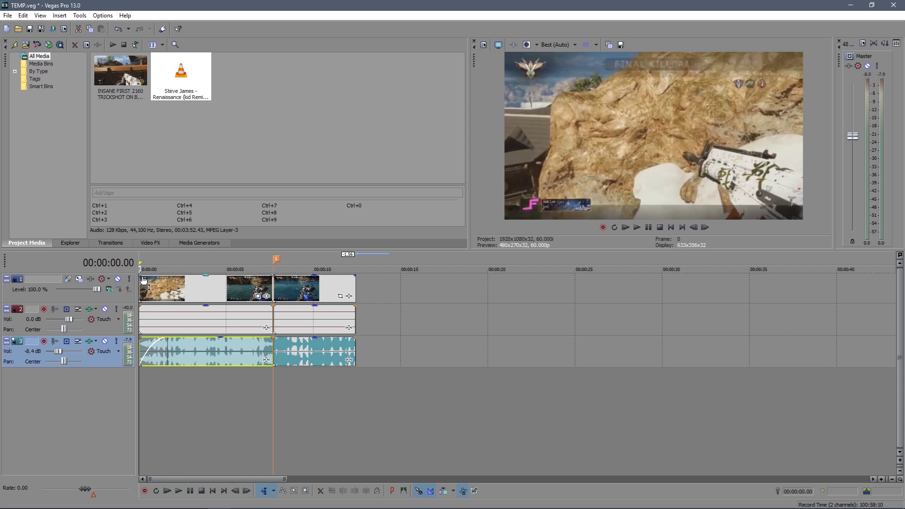
left_click_drag(140, 276, 158, 275)
left_click_drag(355, 275, 335, 275)
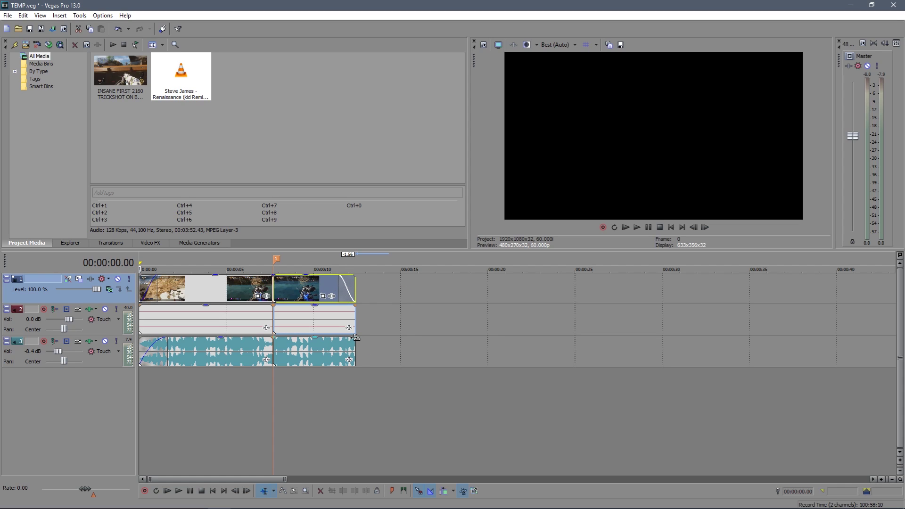
left_click_drag(355, 338, 321, 331)
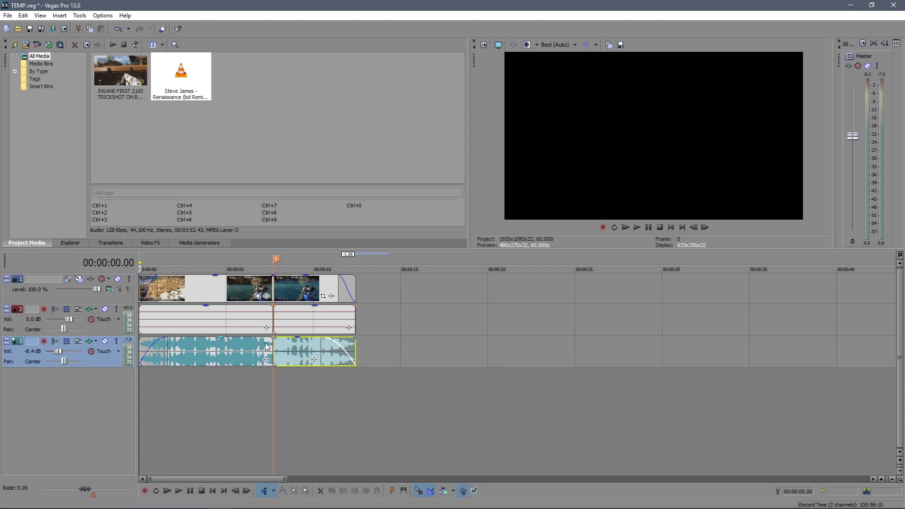
left_click(248, 286)
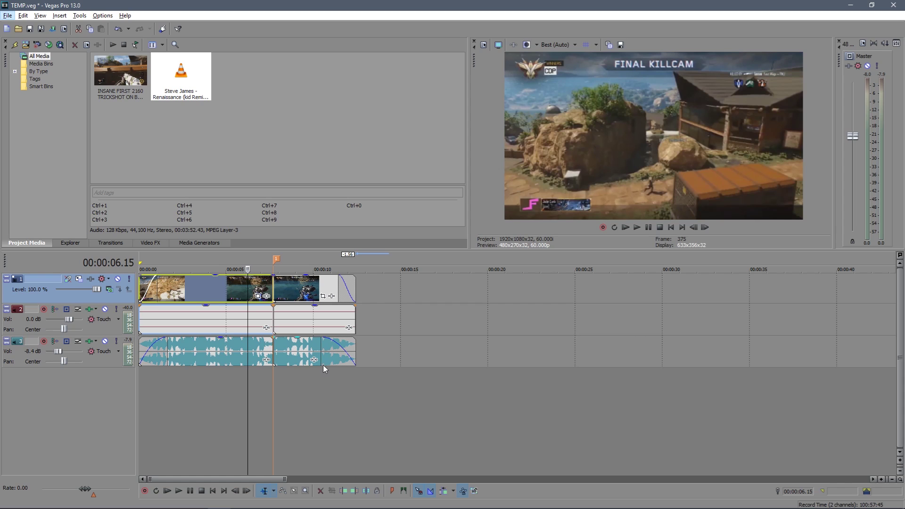
Add Amplitude Modulation and Track EQ to the second music piece's event effect chain
left_click(313, 355)
left_click(312, 356)
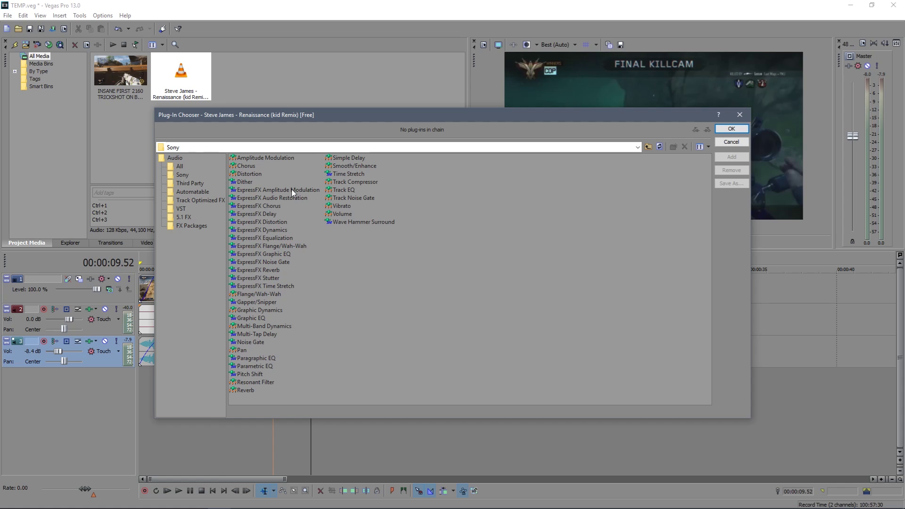
left_click(283, 158)
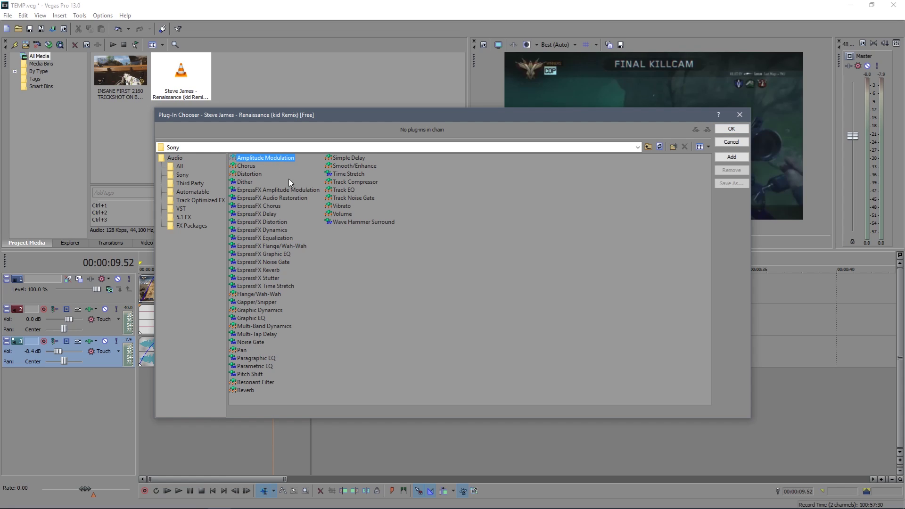
left_click(343, 191, "ctrl")
left_click(731, 157)
Confirm the effects and reset Amplitude Modulation to its default settings
left_click(732, 129)
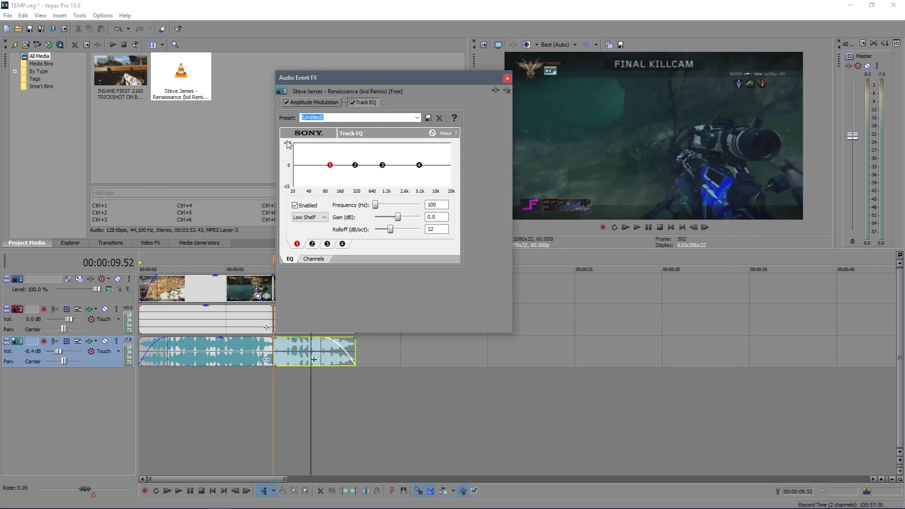
left_click(329, 102)
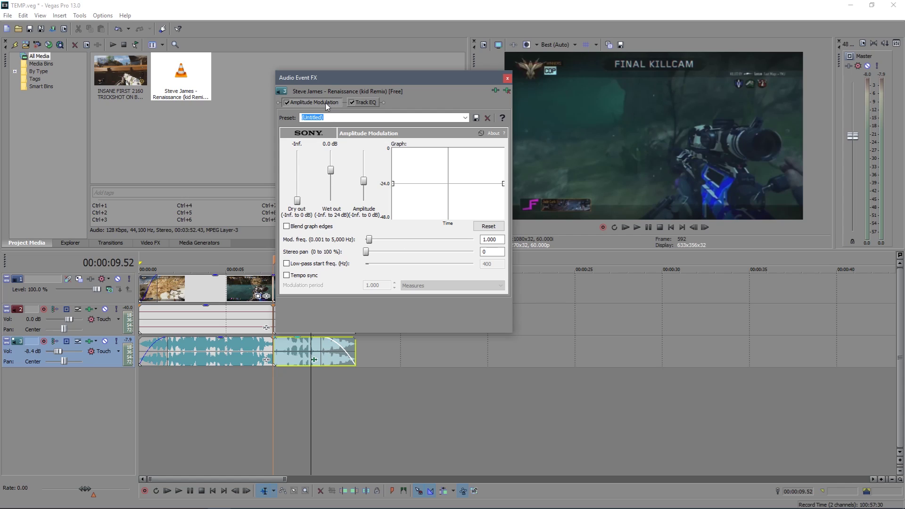
left_click(449, 123)
left_click(357, 188)
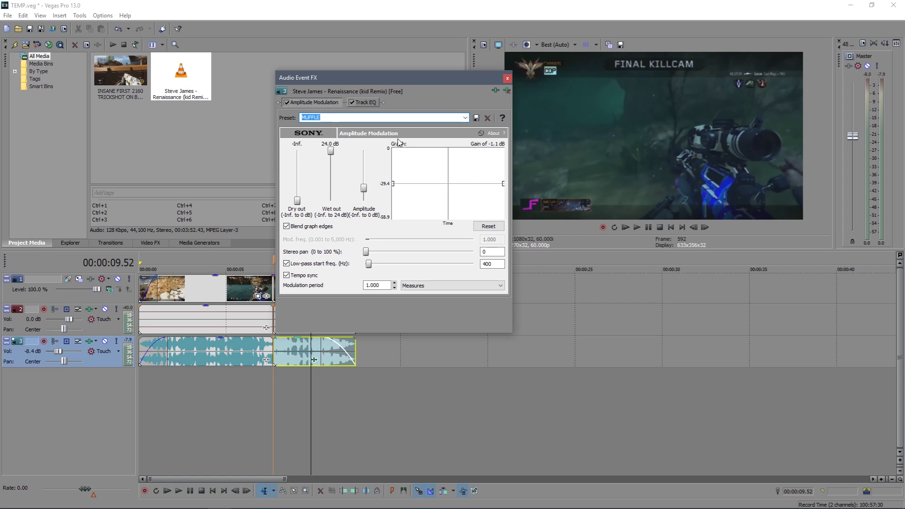
left_click(465, 118)
left_click(350, 128)
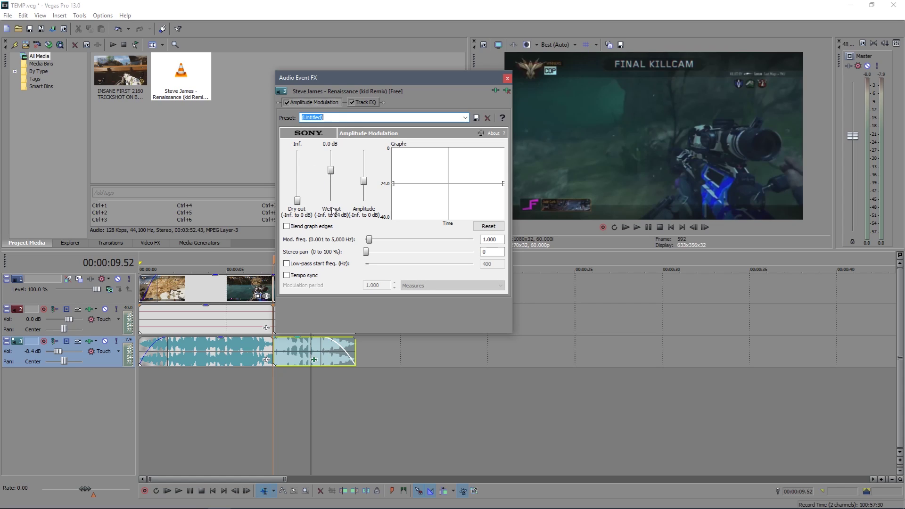
Set wet out to 24 dB, lower the amplitude slightly, enable blended edges, low-pass and tempo sync, and choose MUFFLE
left_click_drag(331, 170, 331, 144)
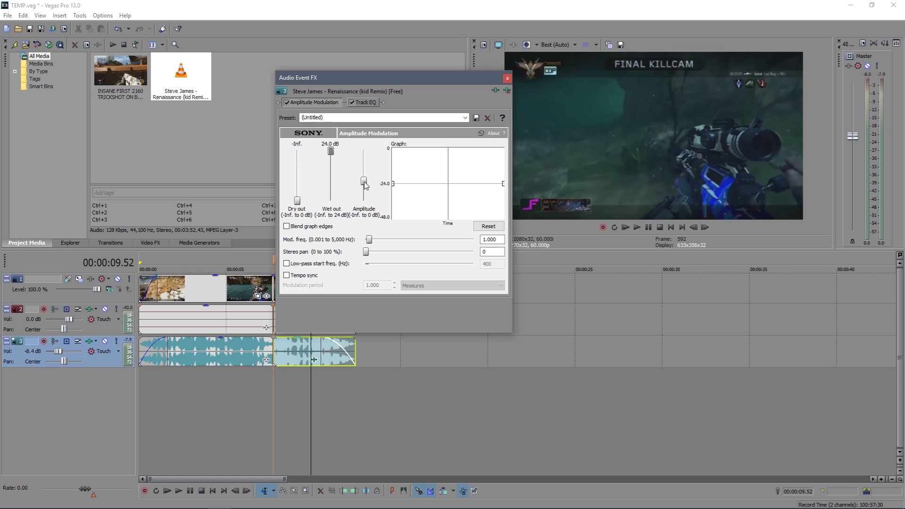
left_click_drag(367, 182, 365, 191)
left_click(287, 227)
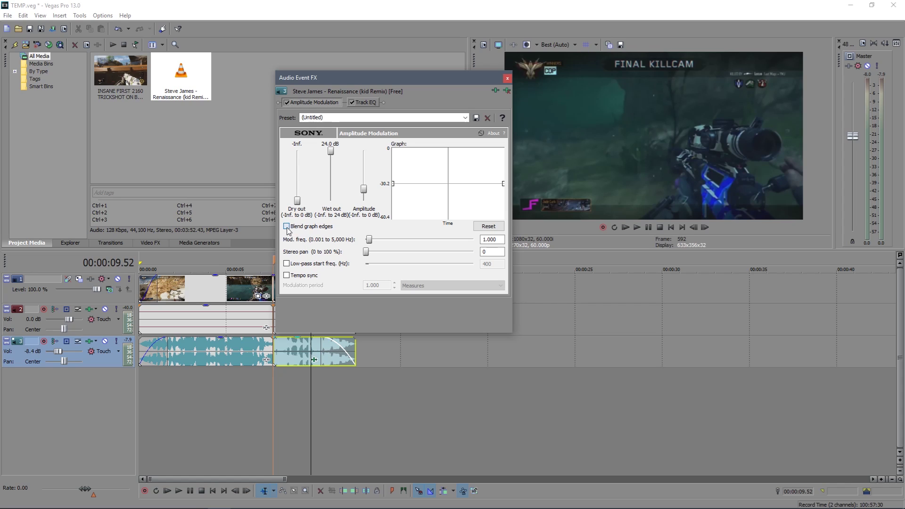
left_click(287, 263)
left_click(287, 275)
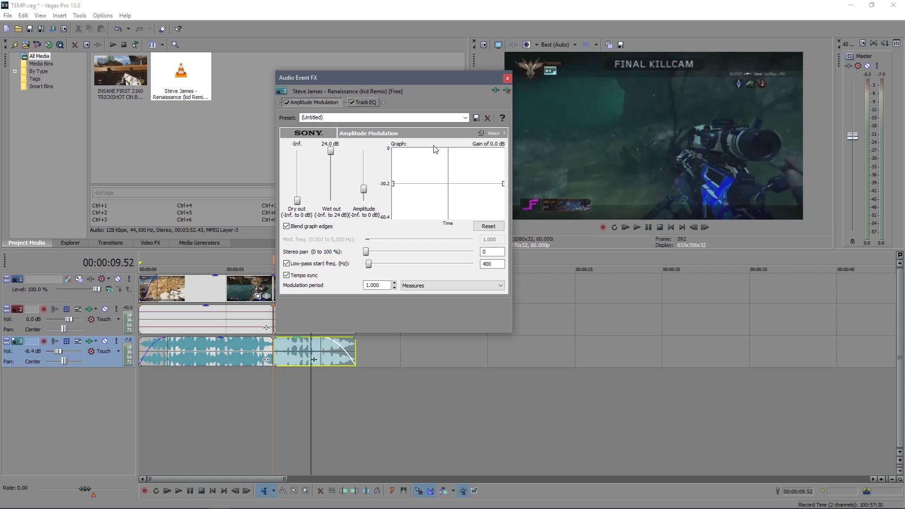
left_click(465, 119)
left_click(360, 189)
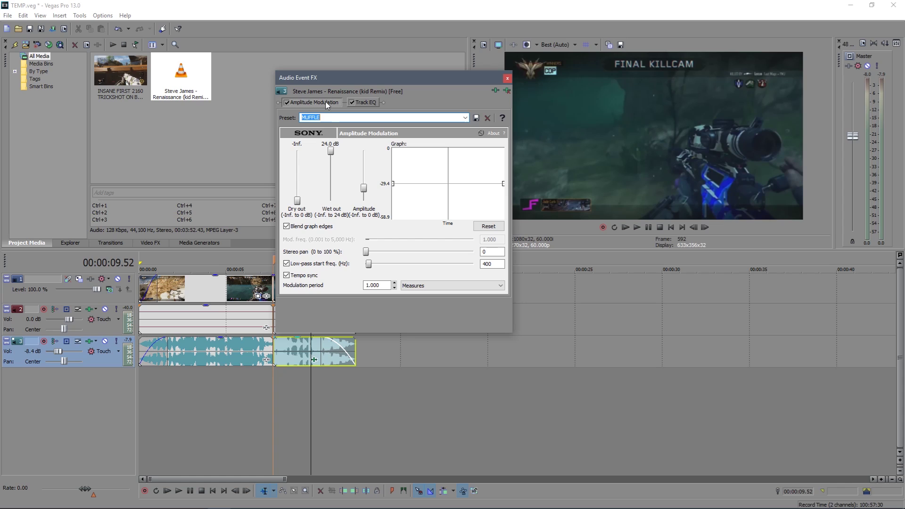
Reset the Track EQ to a flat curve
left_click(371, 102)
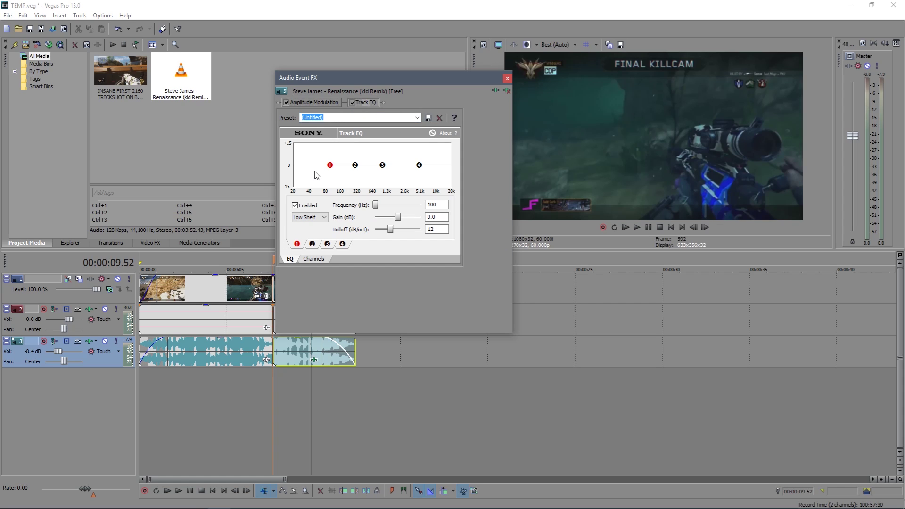
left_click(417, 118)
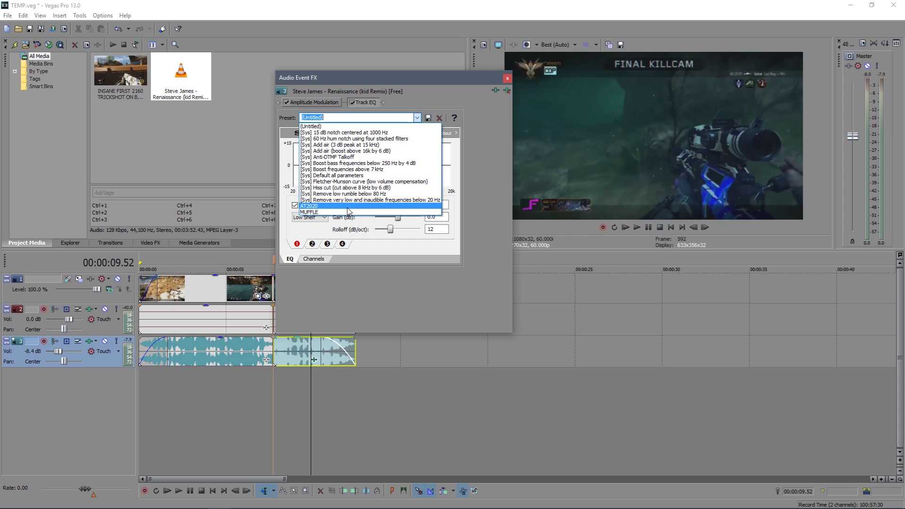
left_click(358, 194)
left_click(418, 117)
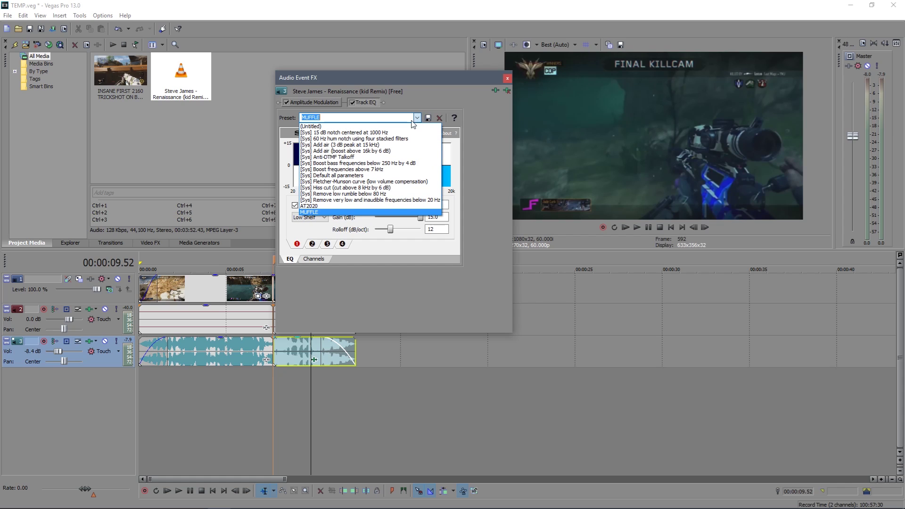
left_click(392, 124)
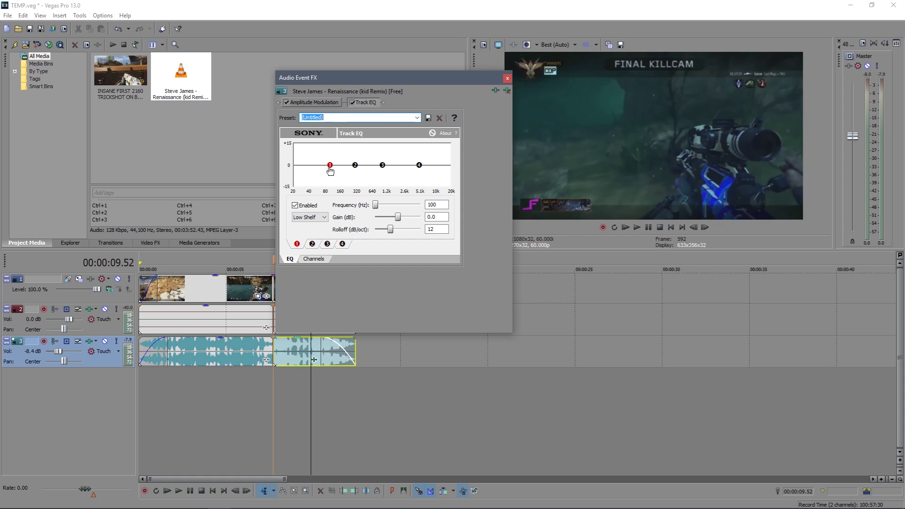
Boost the EQ lows by about 15 dB, cut the highs above about 322 Hz, and choose MUFFLE
left_click_drag(330, 165, 345, 140)
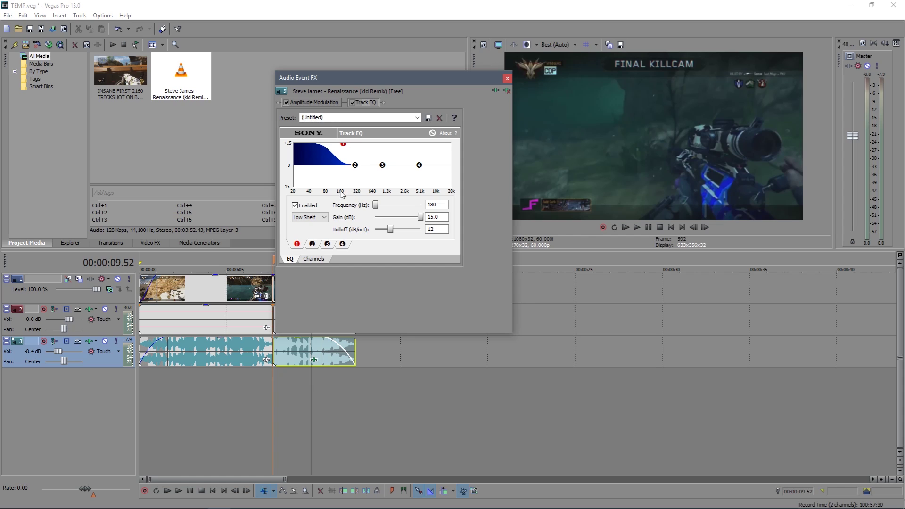
left_click_drag(419, 166, 342, 193)
left_click(418, 117)
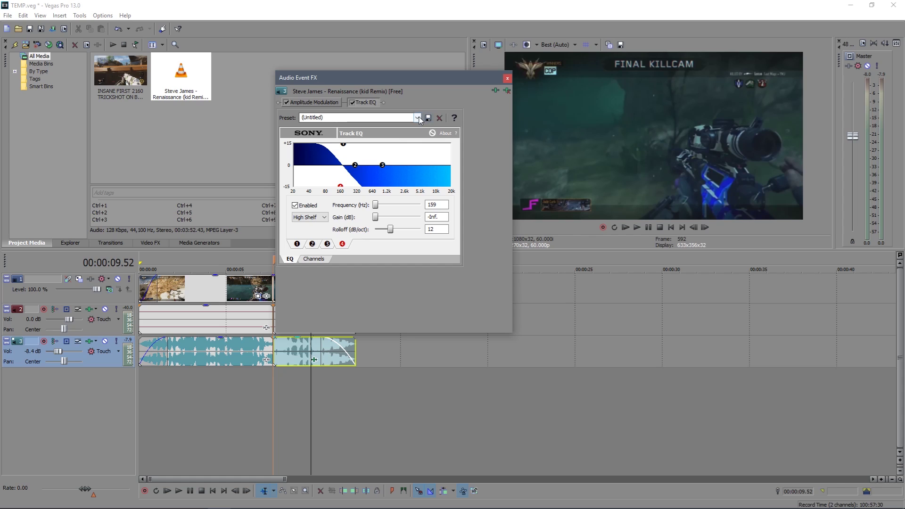
left_click(357, 213)
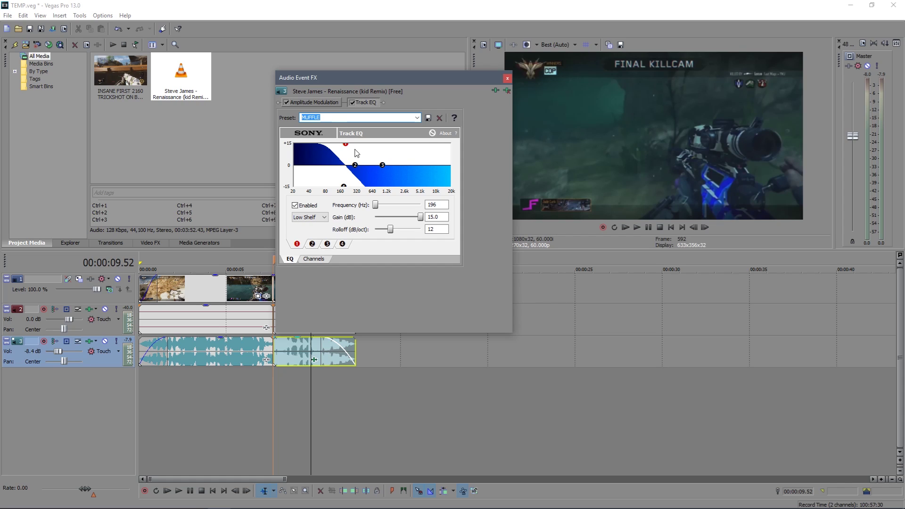
left_click(323, 102)
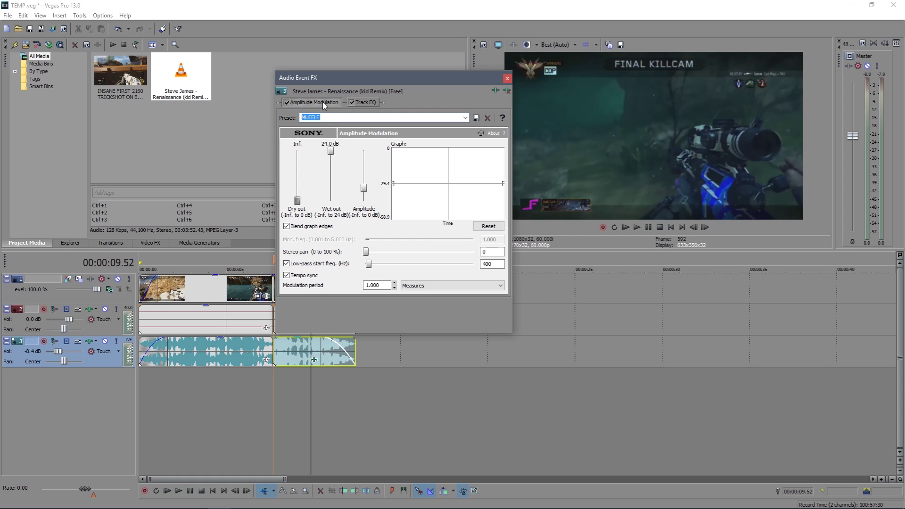
Close the Audio Event FX window and play the edit from the start through the muffled ending
left_click(508, 79)
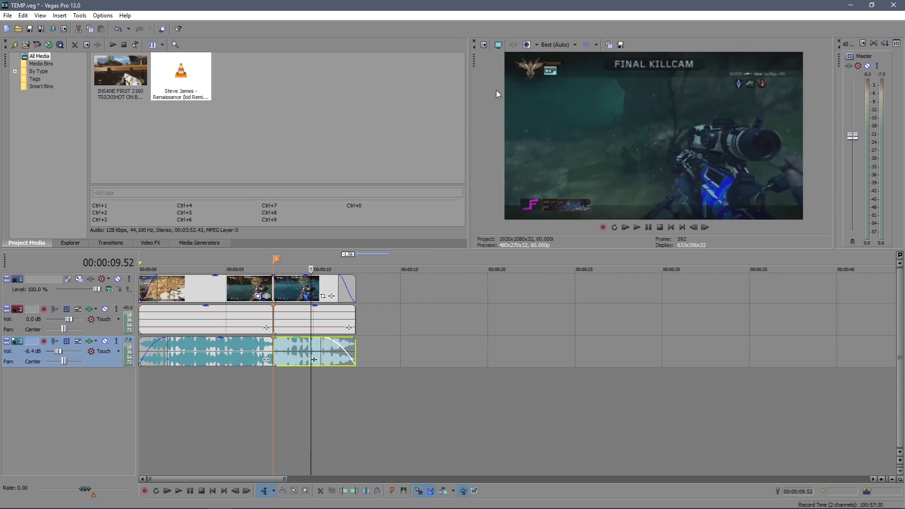
left_click(661, 227)
left_click(647, 227)
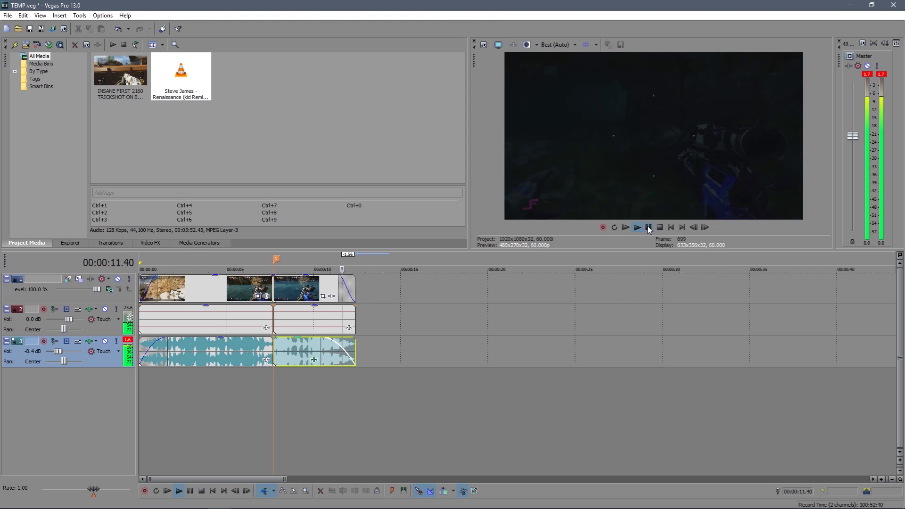
left_click(649, 228)
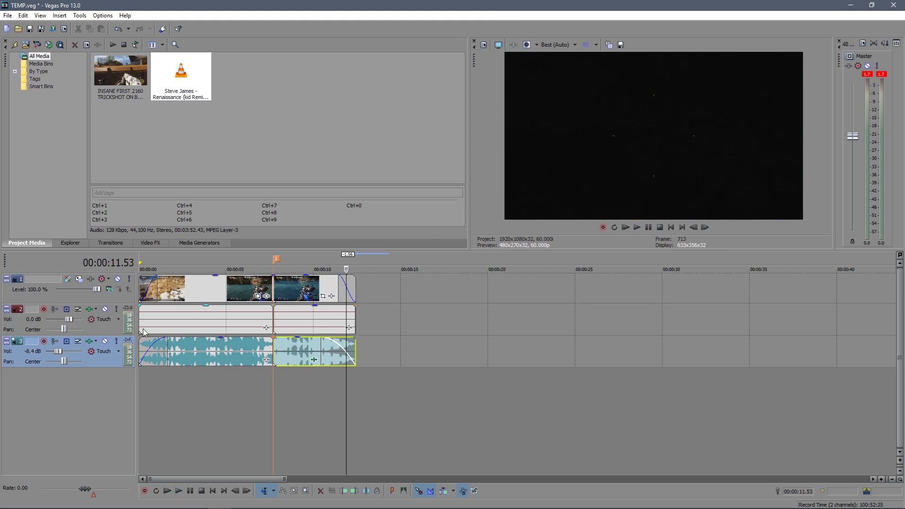
left_click(872, 75)
Reopen the second music piece's effects and view its MUFFLE Track EQ with 15 dB low shelf
left_click(883, 74)
left_click(315, 362)
left_click(315, 361)
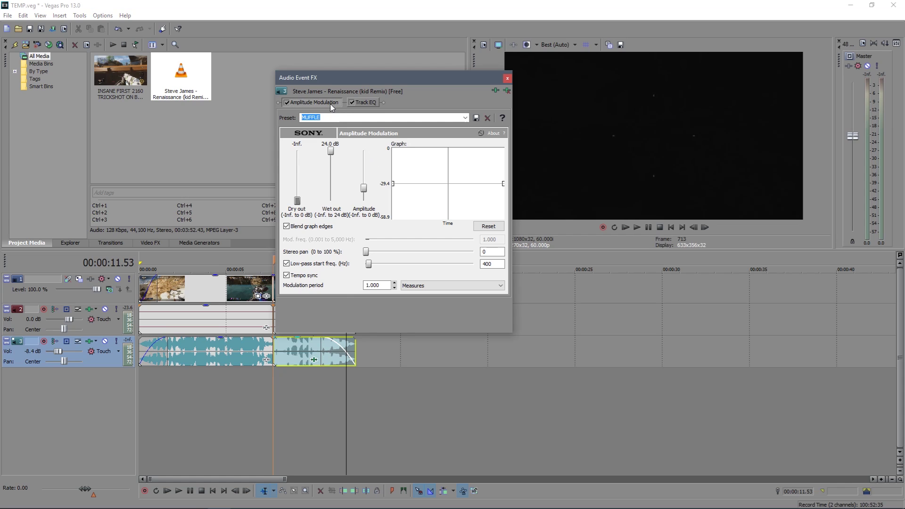
left_click(365, 103)
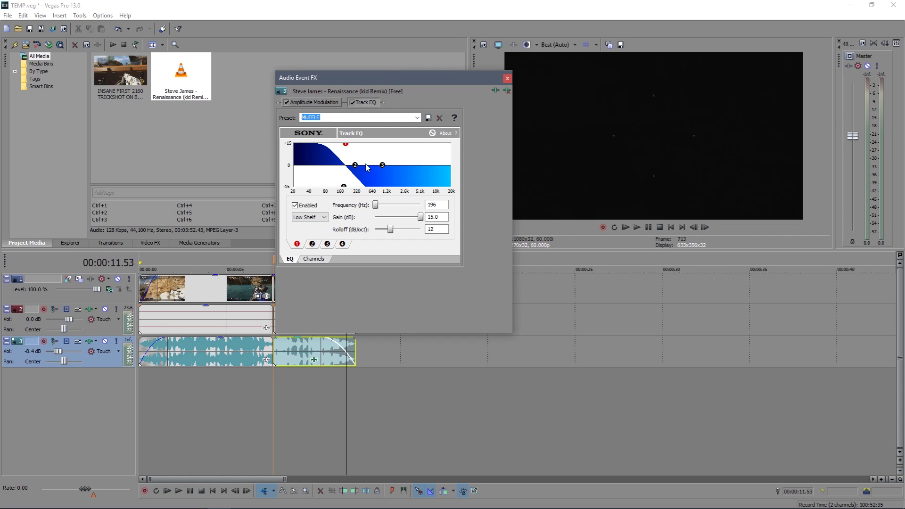